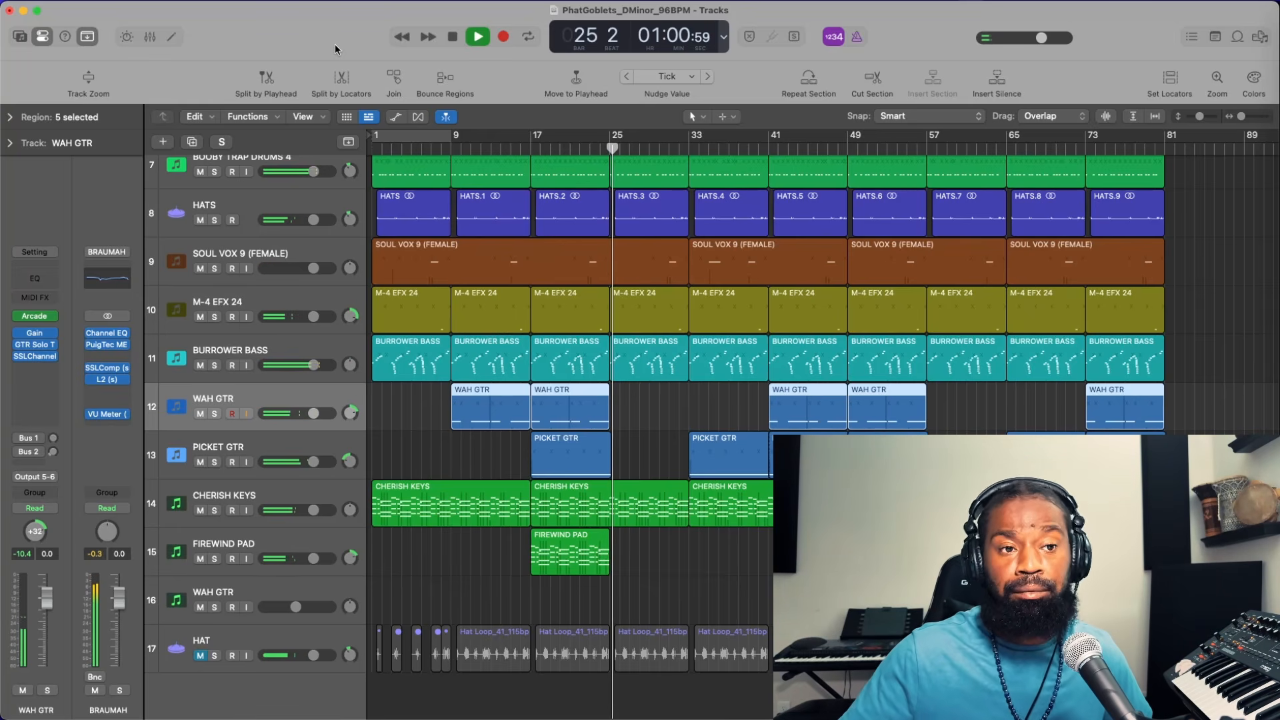
Stop playback, select the BURROWER BASS track and open its Bigfoot Bass instrument, placing the window clear of the track headers
click(457, 36)
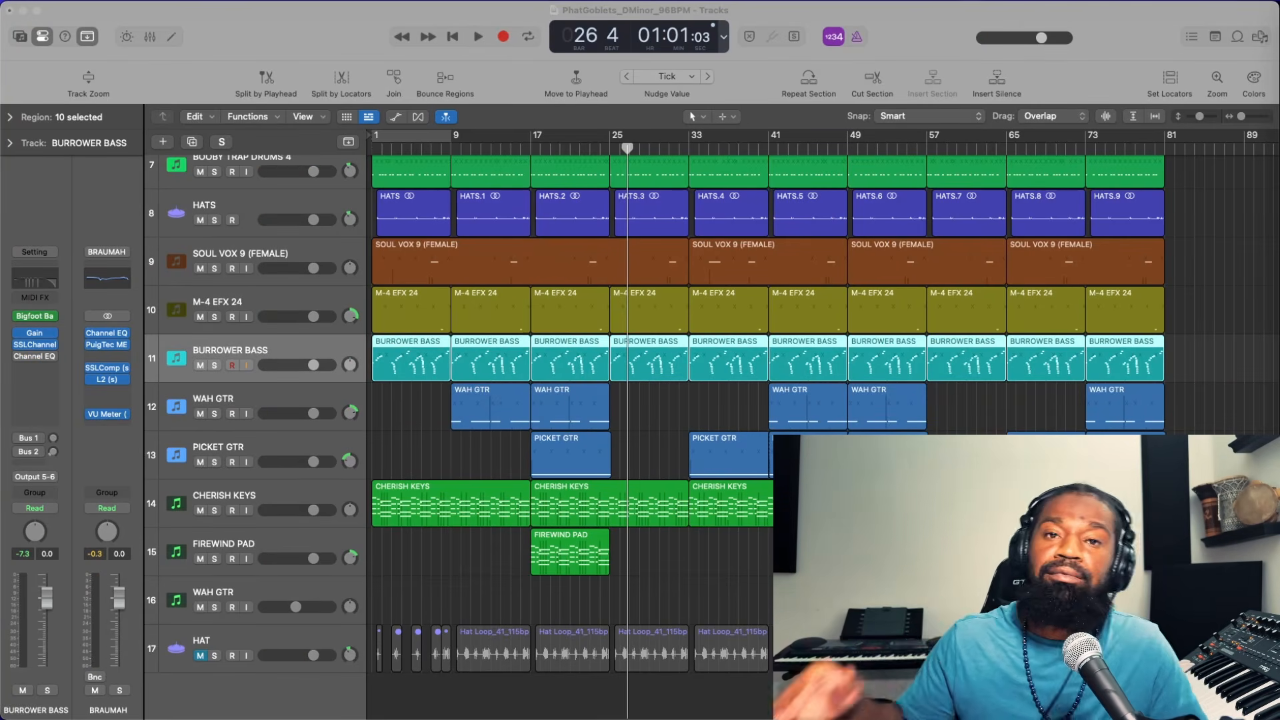
key(Up)
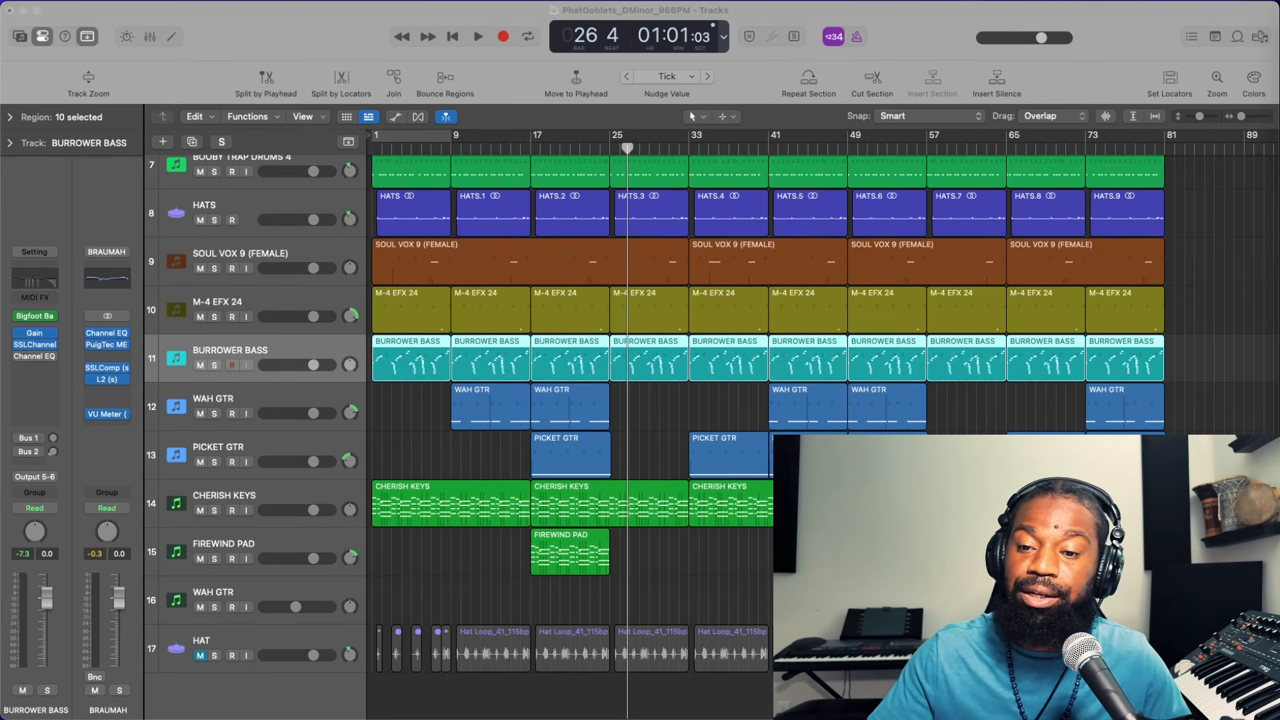
click(41, 314)
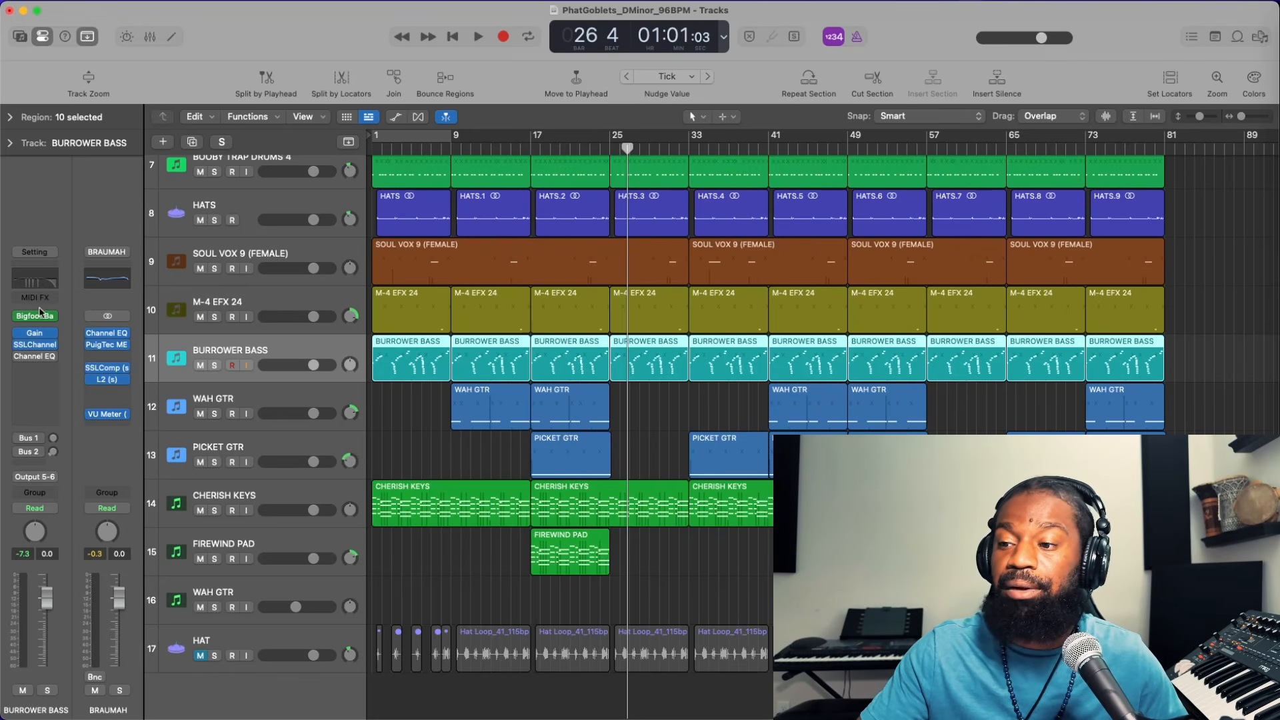
click(41, 315)
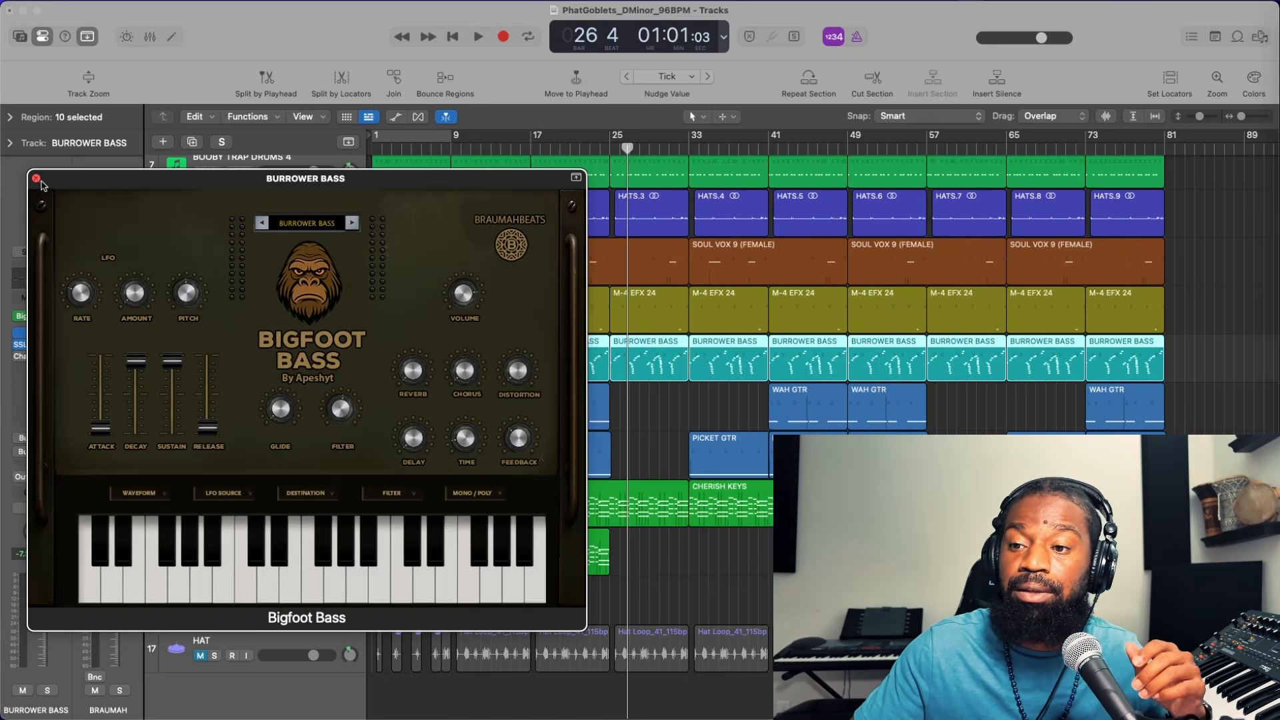
drag(275, 179, 696, 74)
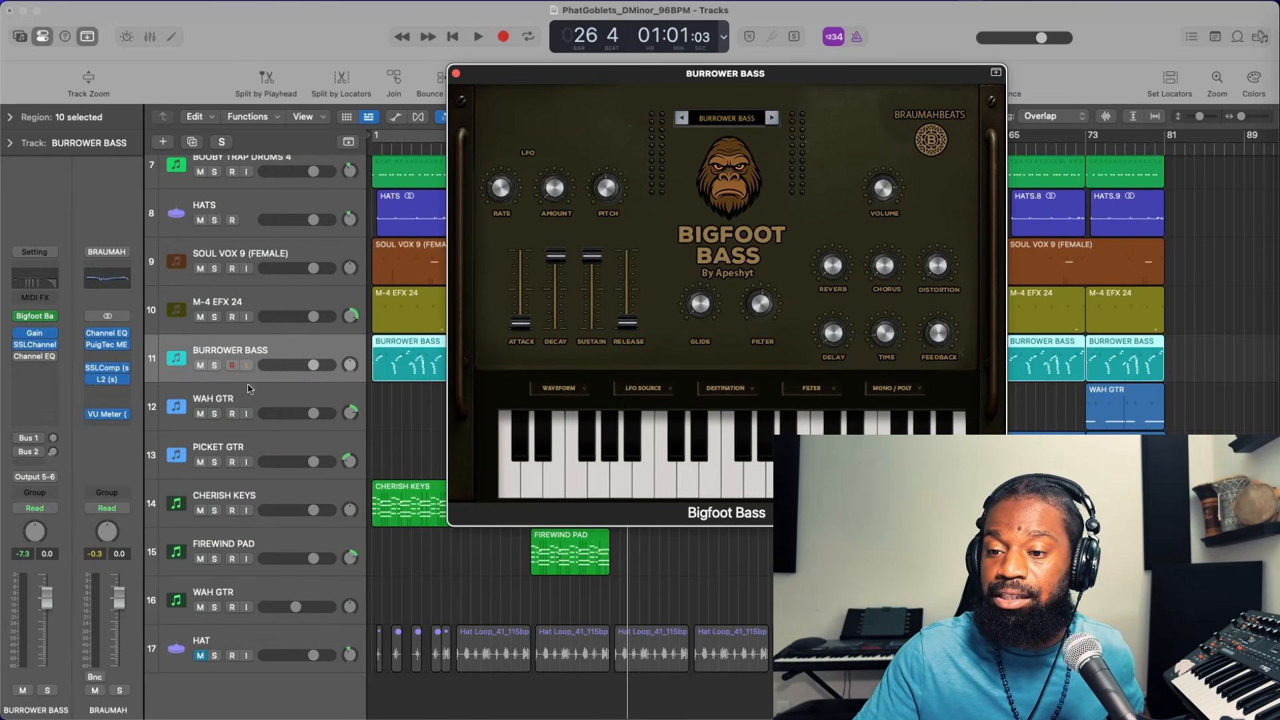
Solo the BURROWER BASS track and play the first few bars from the start of the song
click(215, 366)
key(Return)
key(space)
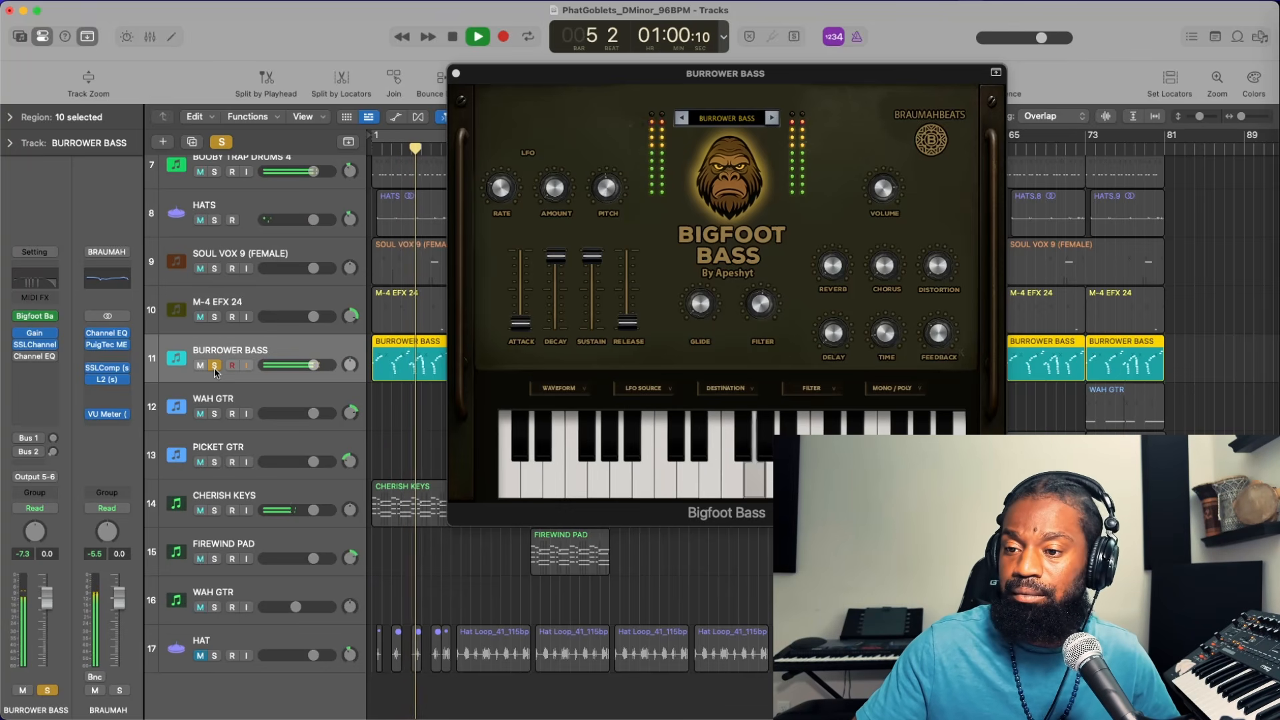
key(space)
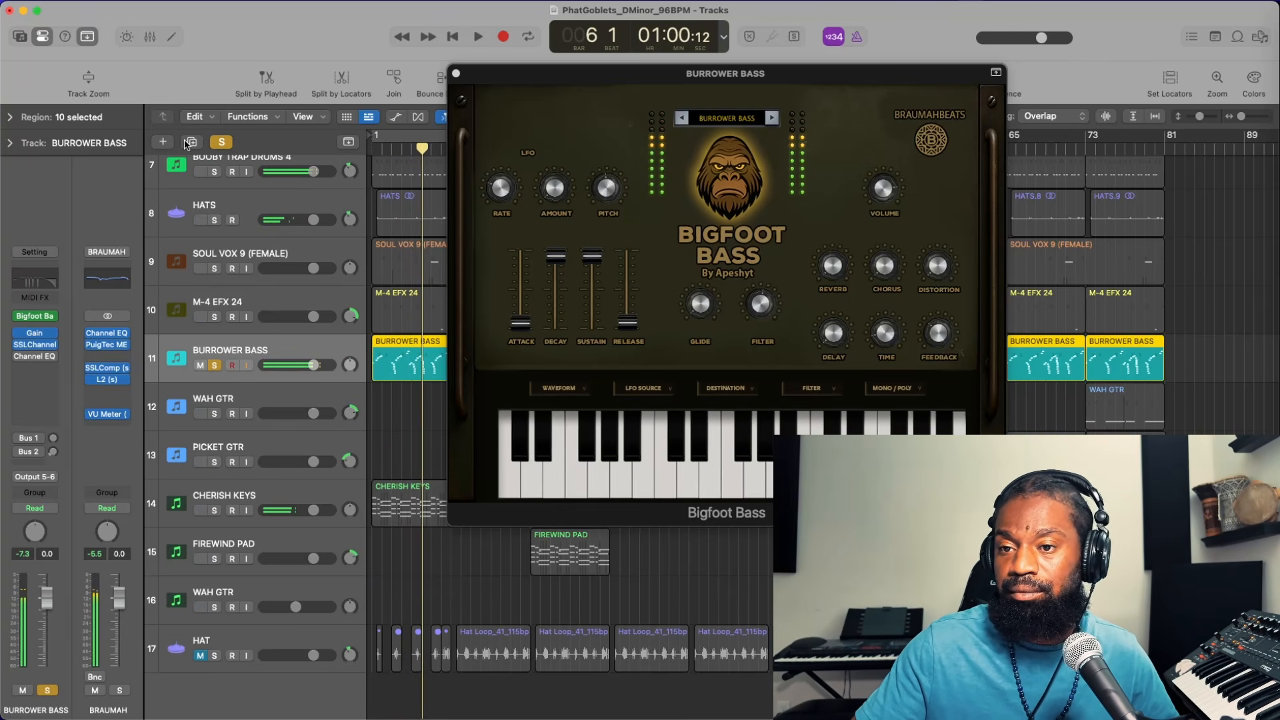
Duplicate the BURROWER BASS track, turn off solo on the original and open Bigfoot Bass on the duplicate
click(192, 142)
click(200, 365)
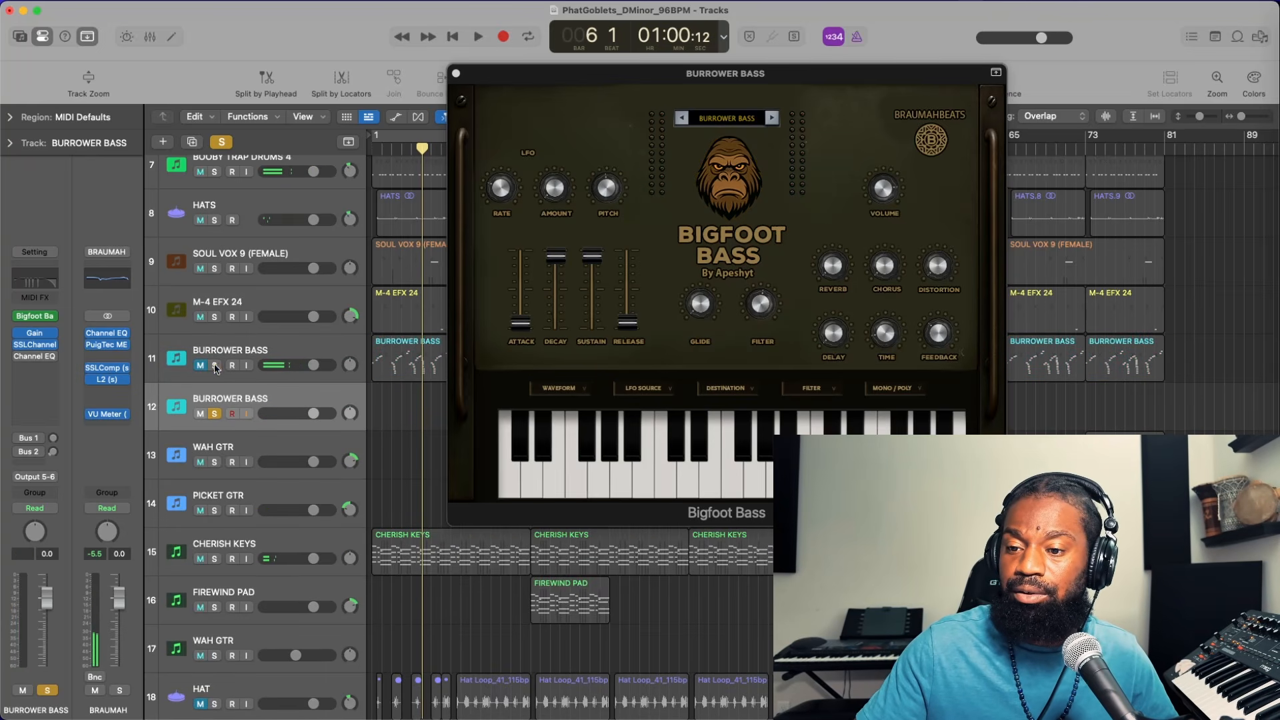
click(456, 73)
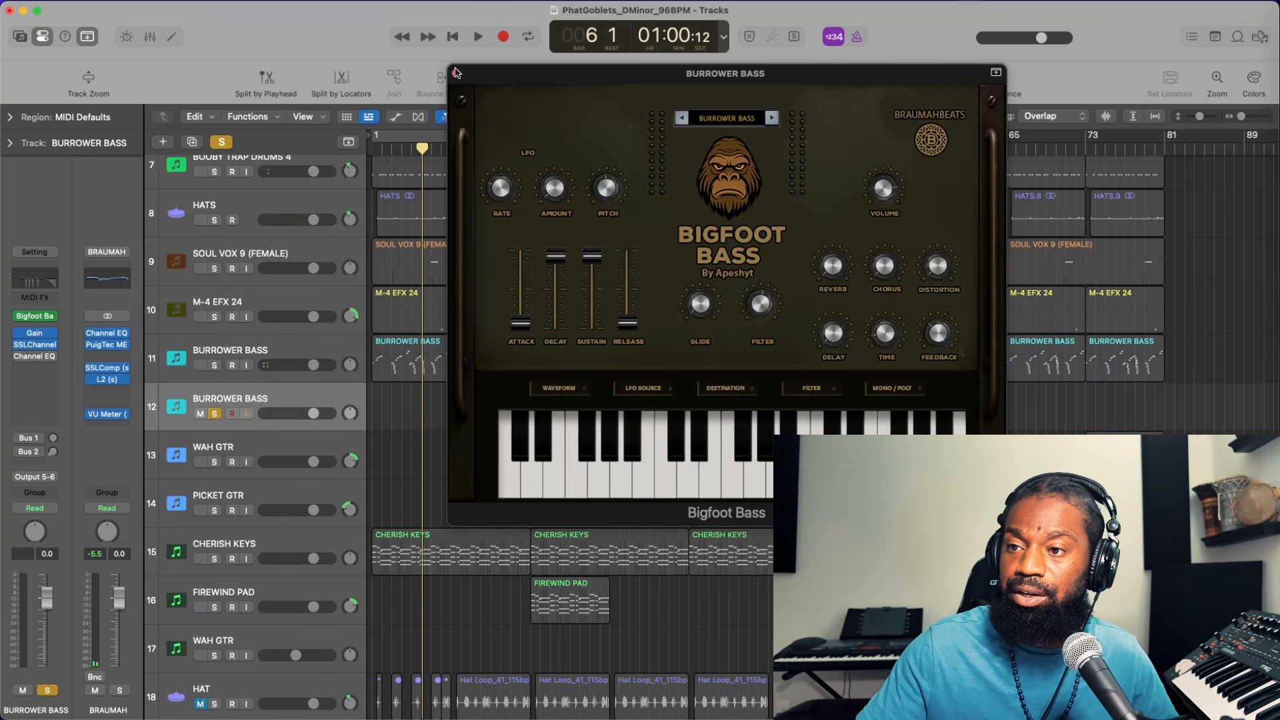
click(35, 316)
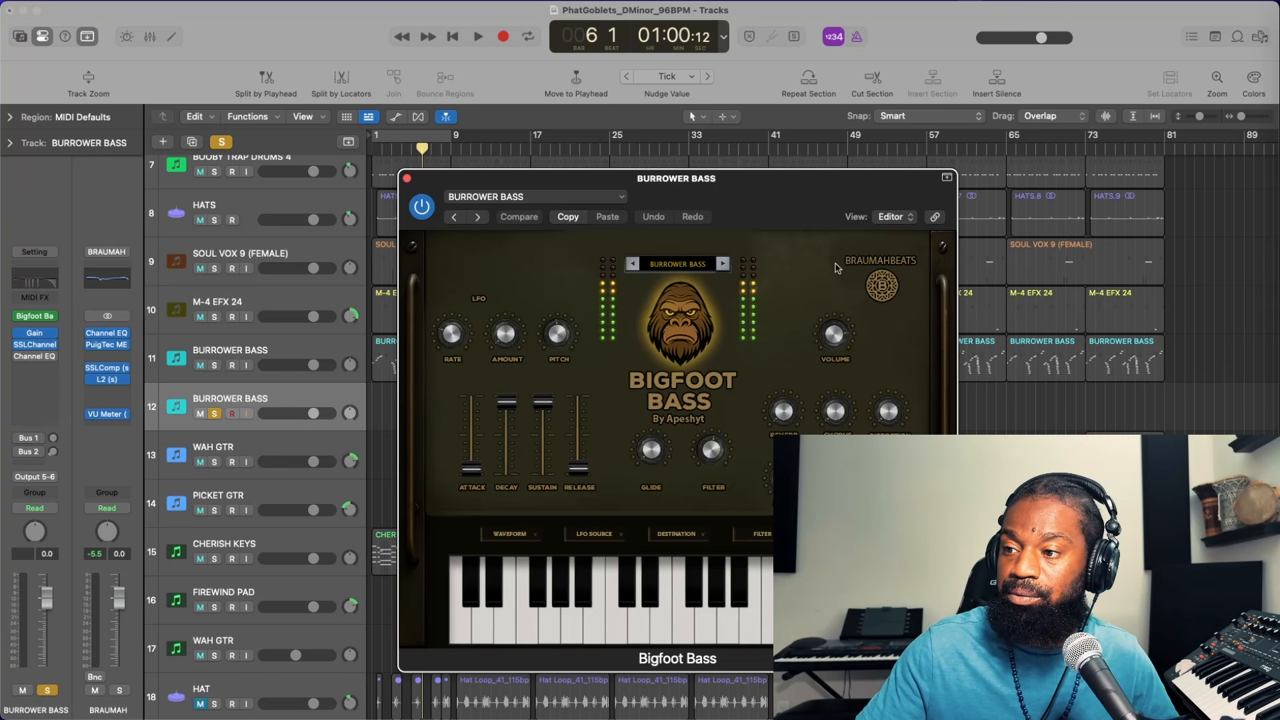
Load the BACKPORCH BASS preset from the ELECTRIC BASS category into the duplicate track's Bigfoot Bass
click(704, 266)
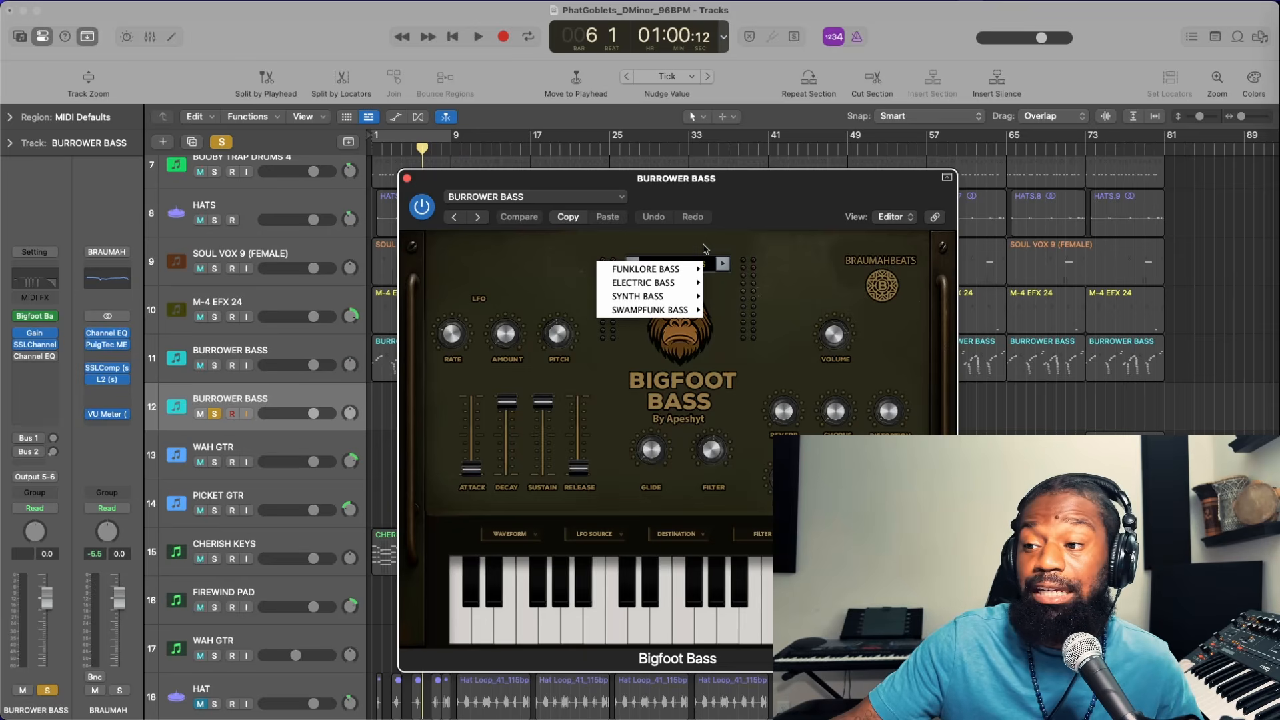
mouse_move(672, 284)
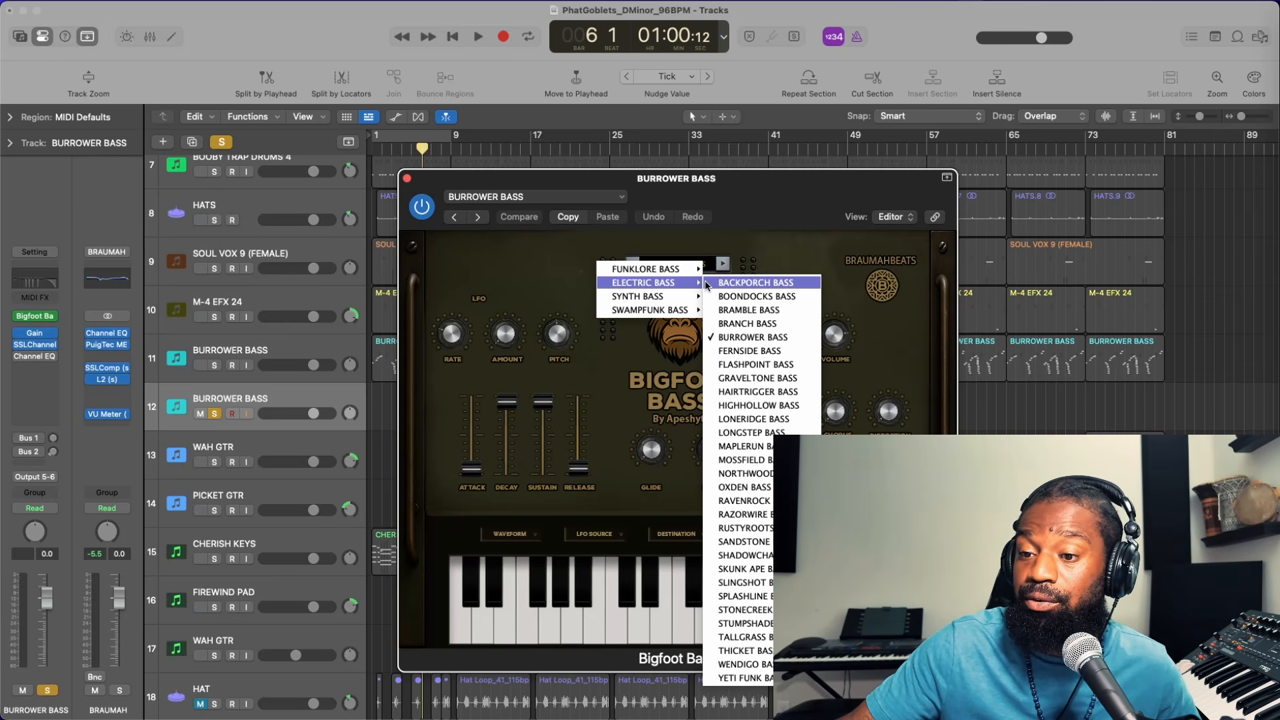
click(707, 284)
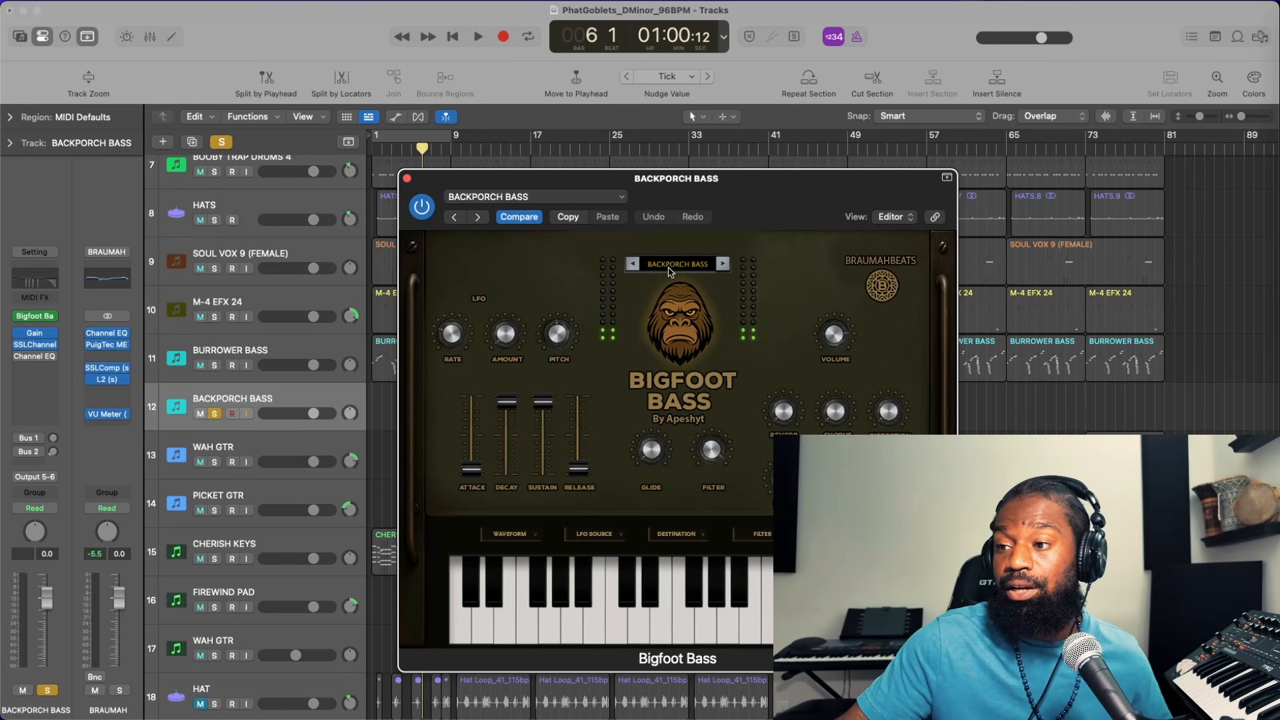
click(694, 263)
click(709, 252)
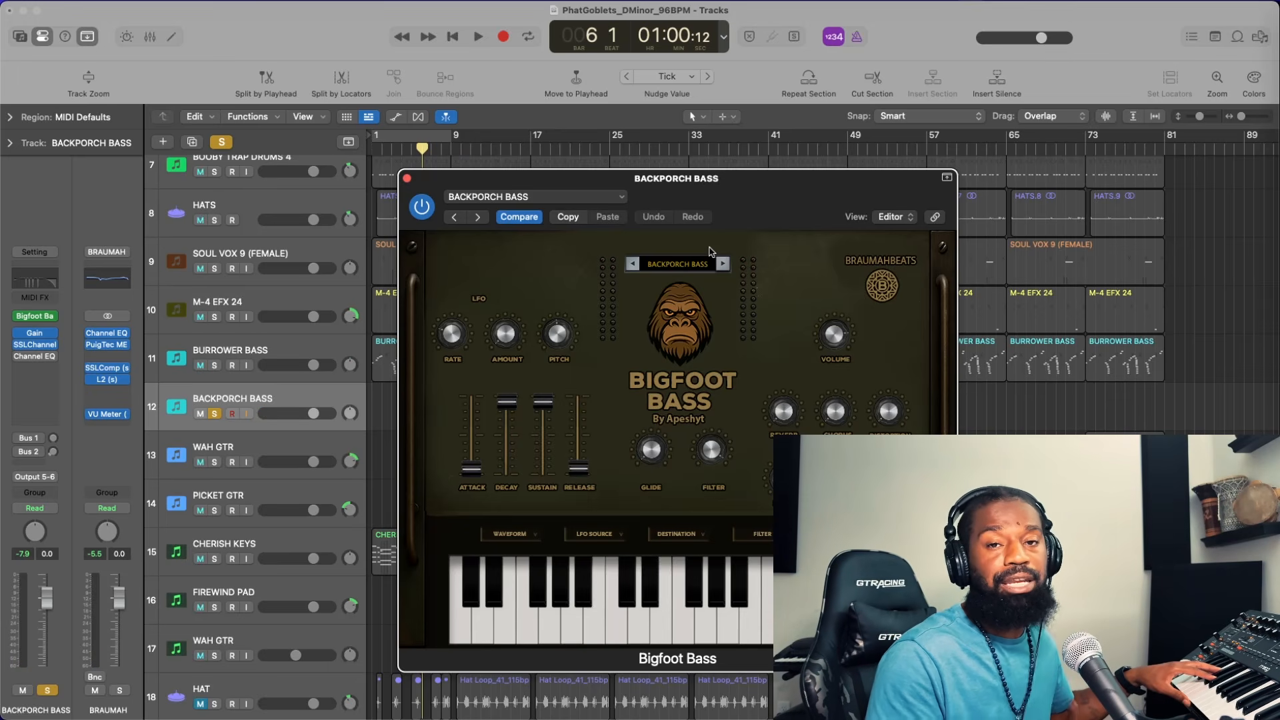
Advance through the BOONDOCKS BASS, BRAMBLE BASS and BRANCH BASS presets, hiding the plug-in window's header along the way
key(])
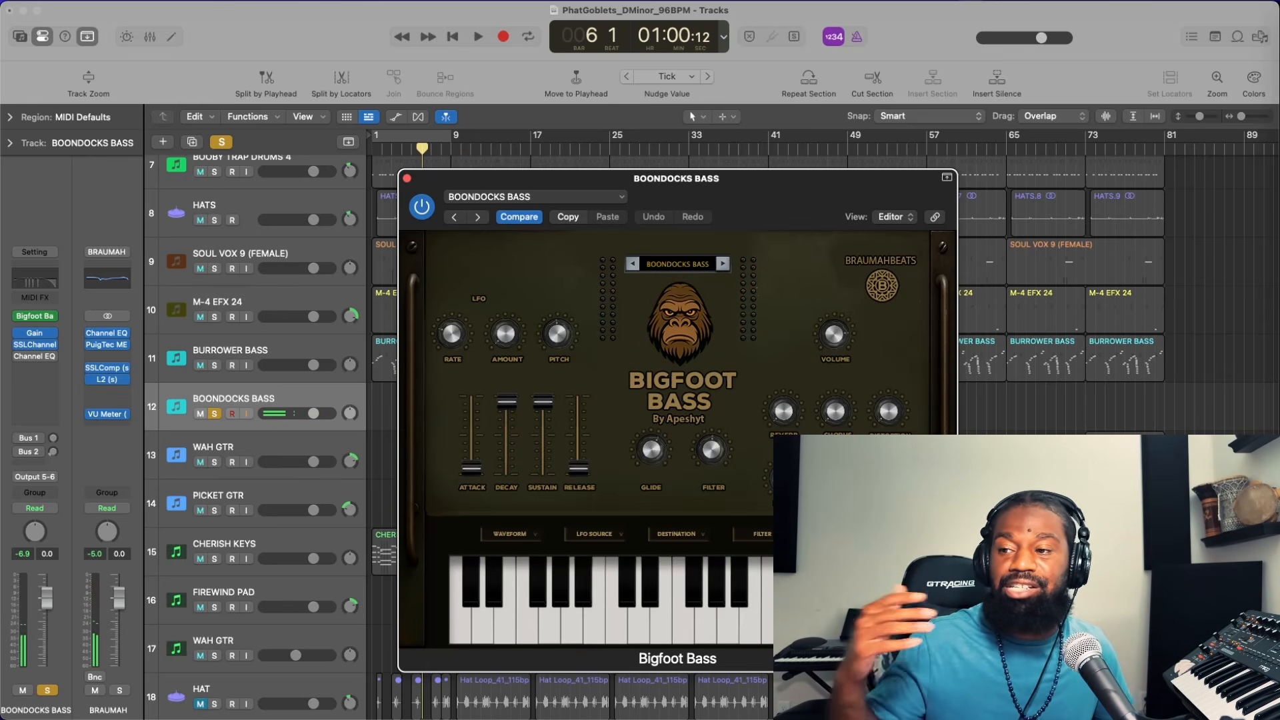
click(946, 177)
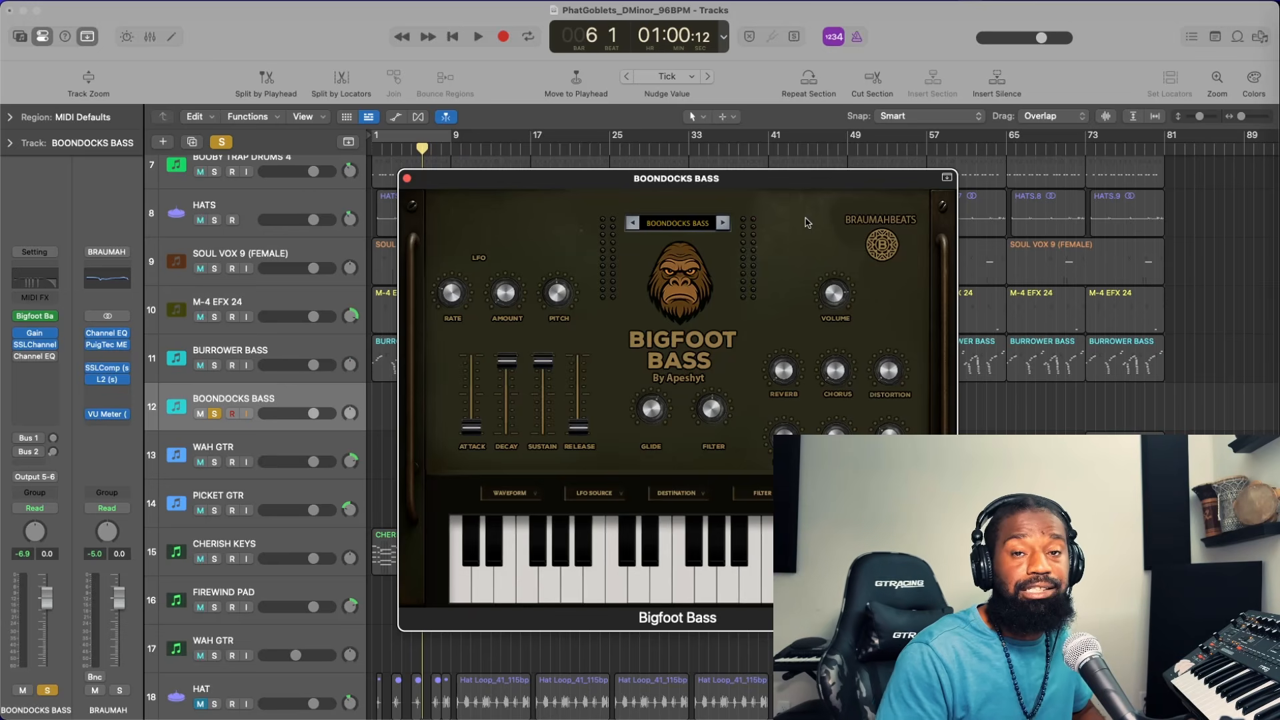
key(])
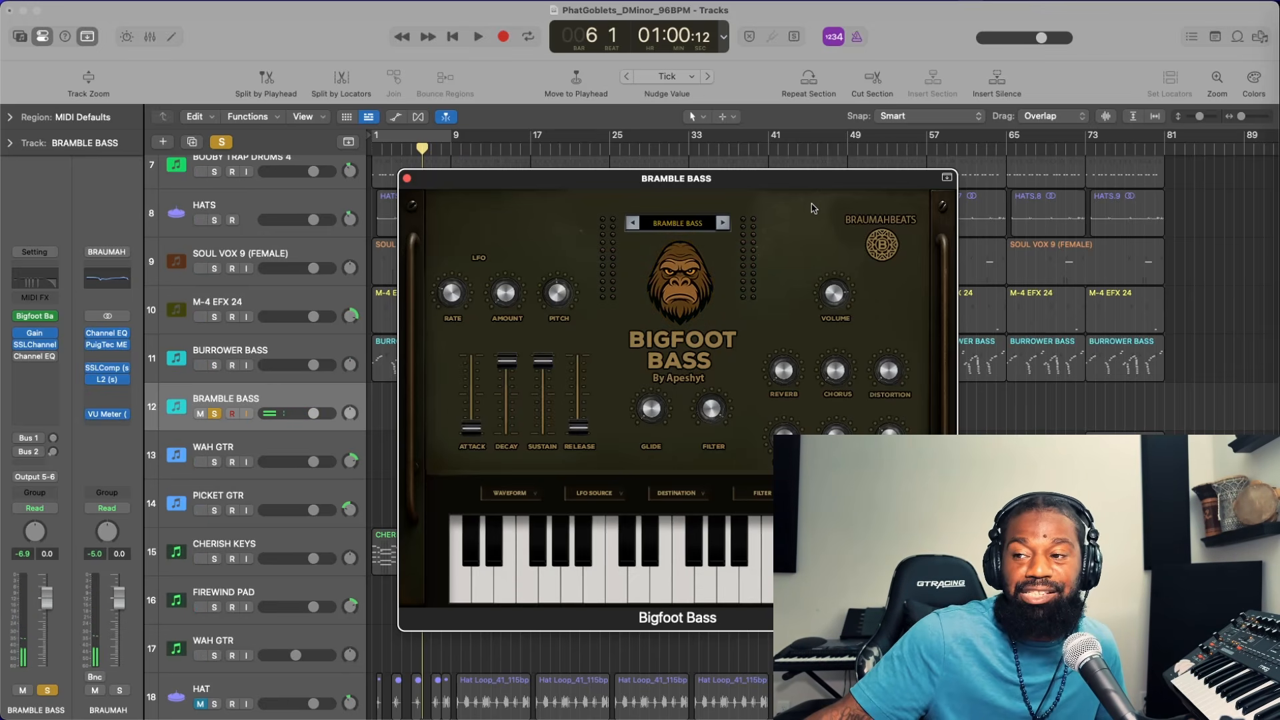
key(])
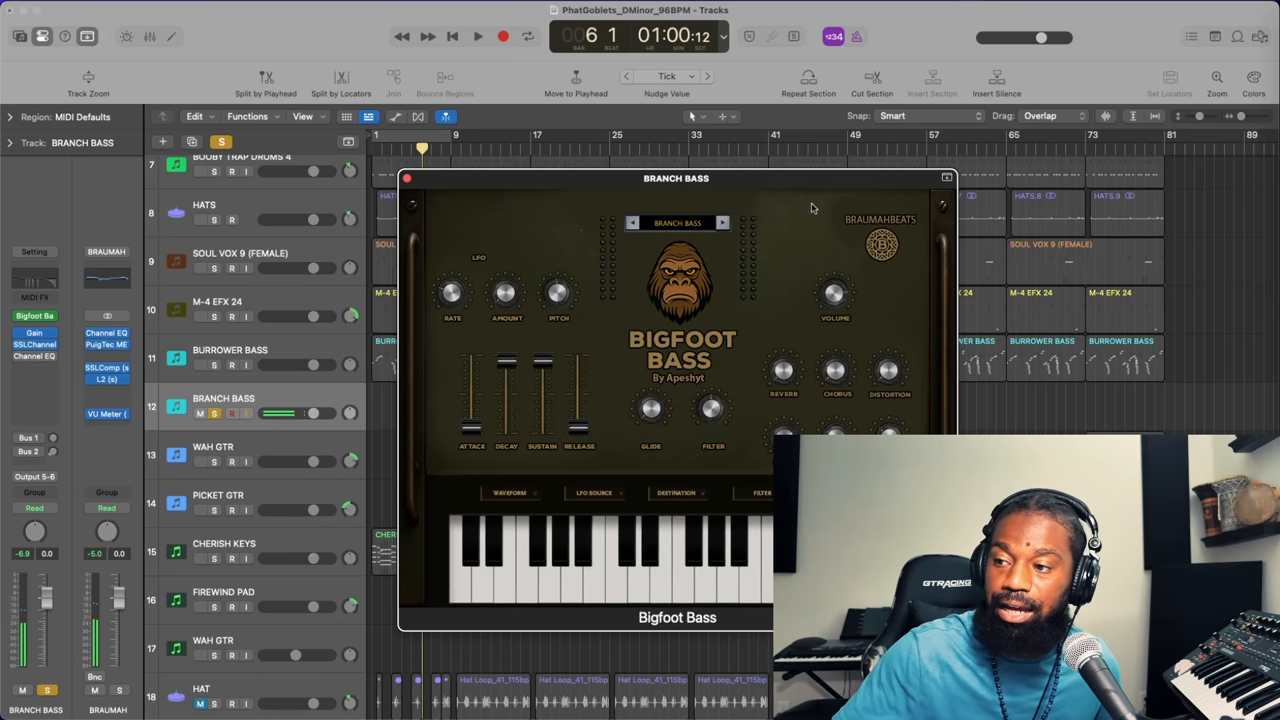
Load the ELECTRIC BASS preset RAVENROCK BASS, then advance to RAZORWIRE BASS
click(679, 224)
mouse_move(646, 243)
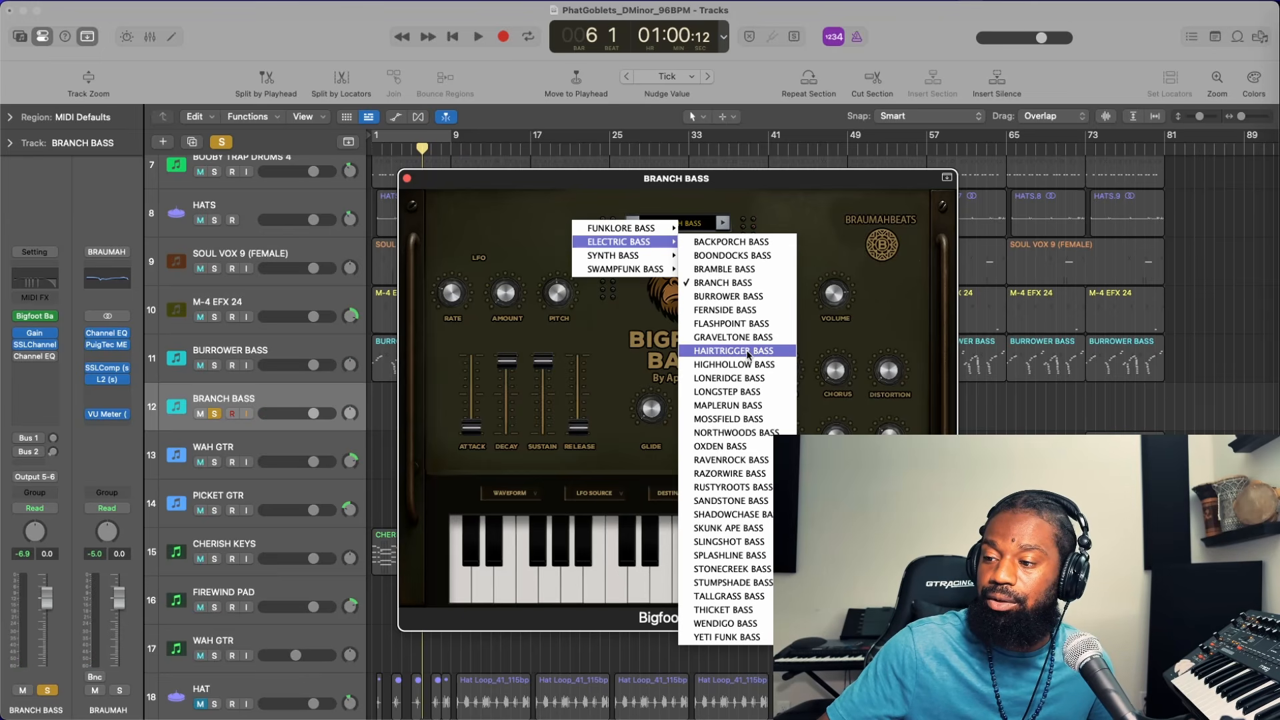
click(732, 460)
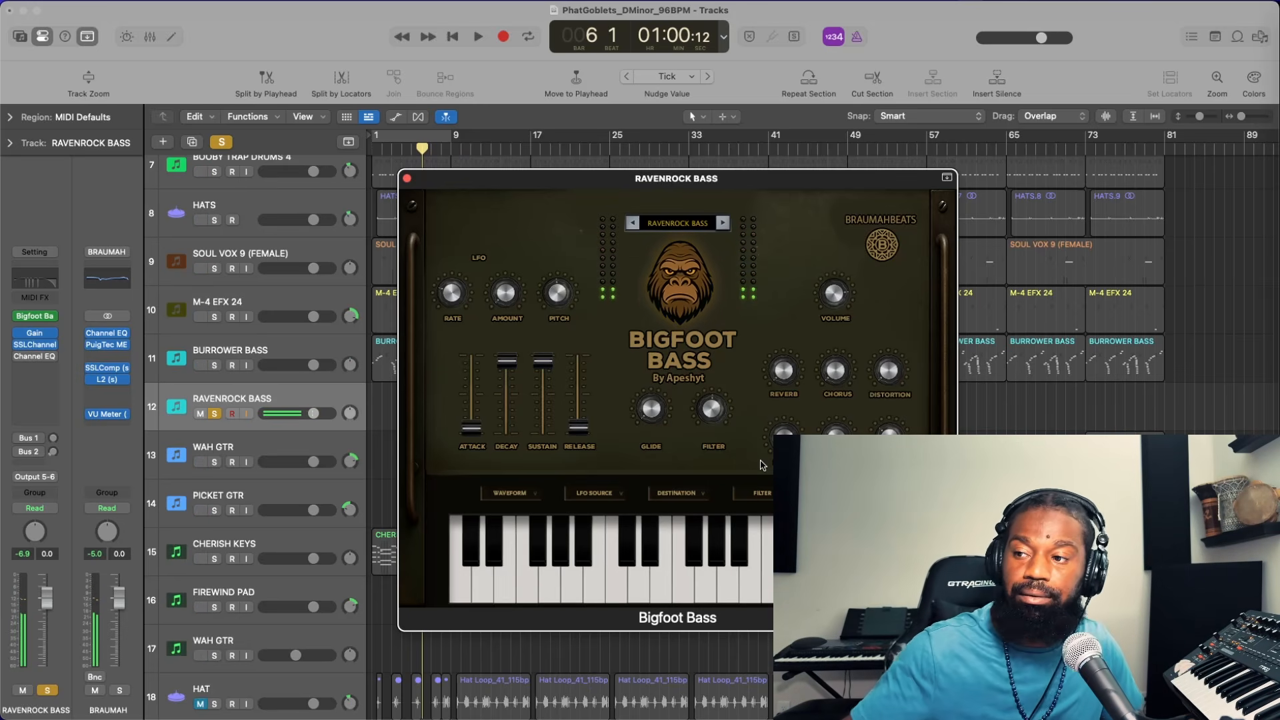
click(719, 223)
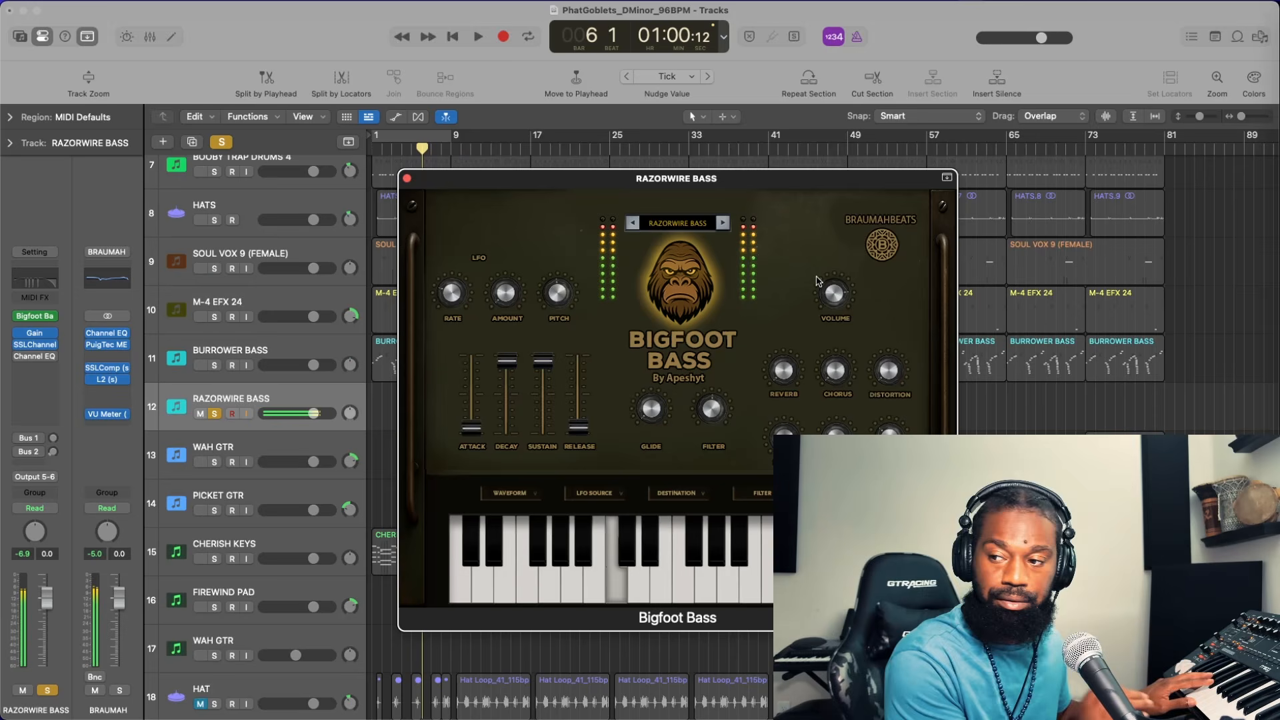
Switch the Bigfoot Bass instrument to the HIGHHOLLOW BASS preset from the ELECTRIC BASS category
click(693, 223)
mouse_move(672, 238)
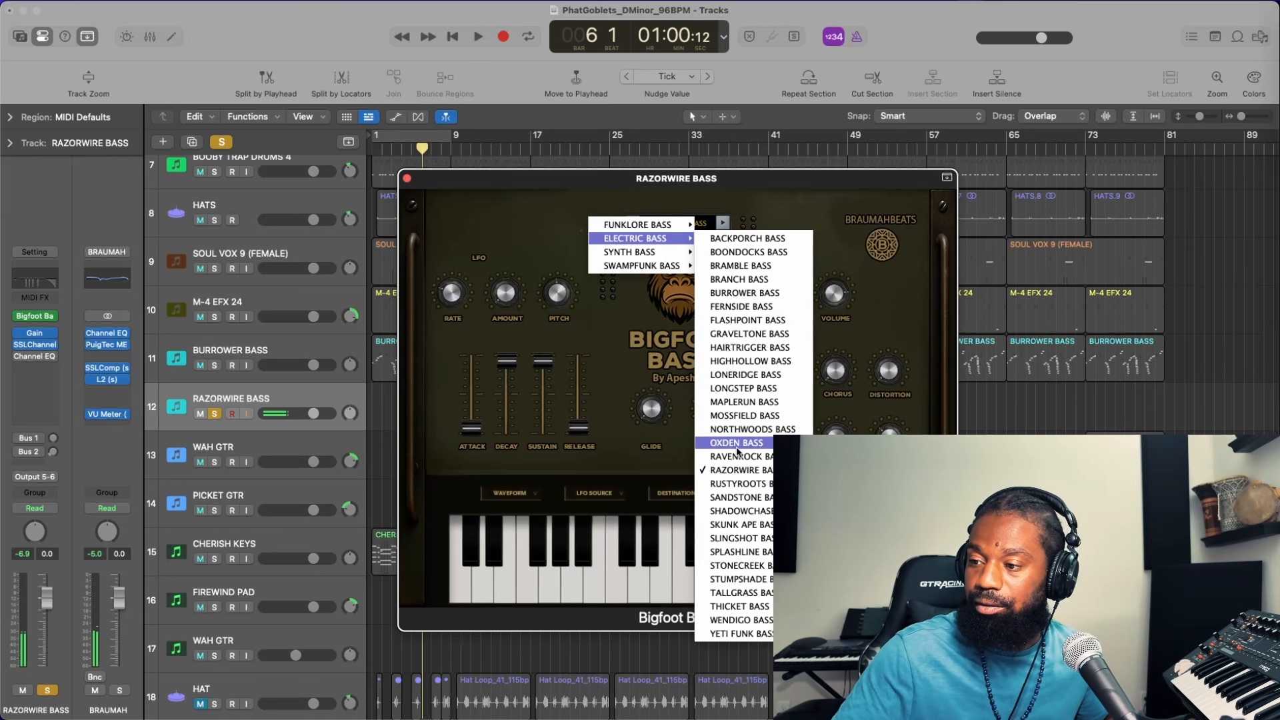
click(763, 361)
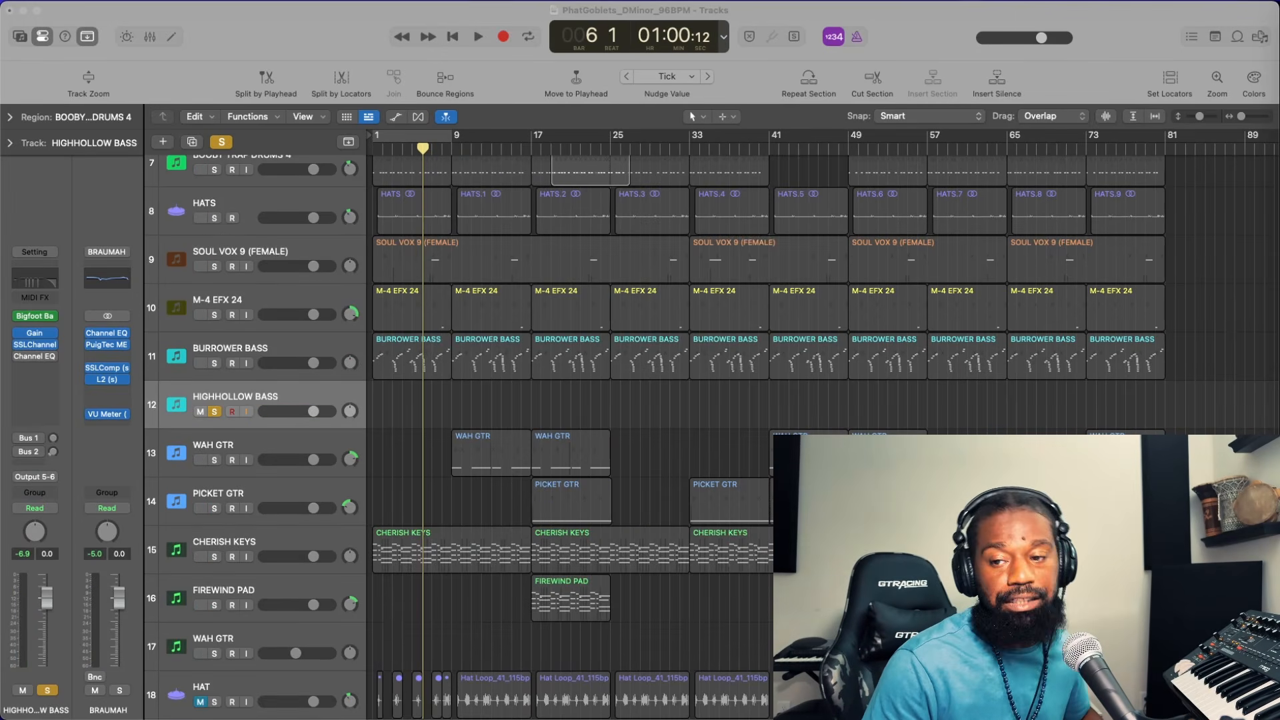
Reopen Bigfoot Bass on the HIGHHOLLOW BASS track and load the MOSSFIELD BASS preset from ELECTRIC BASS
click(40, 321)
click(38, 318)
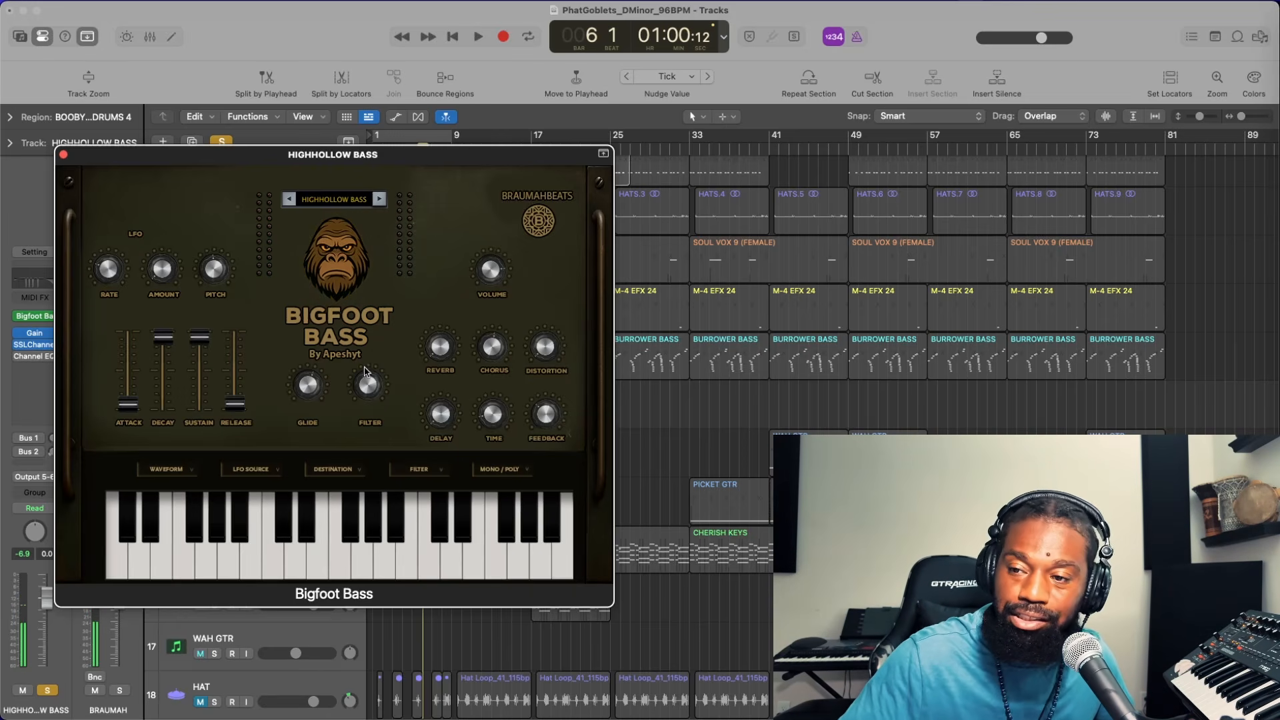
click(354, 201)
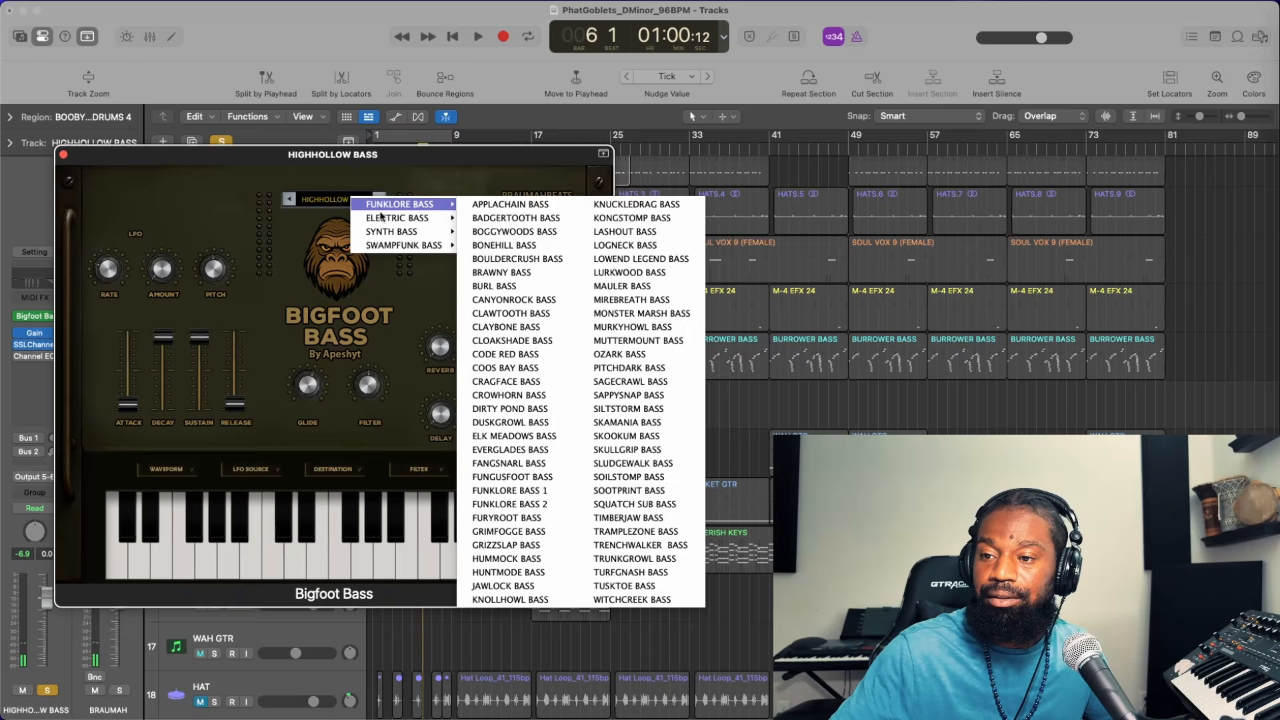
mouse_move(384, 220)
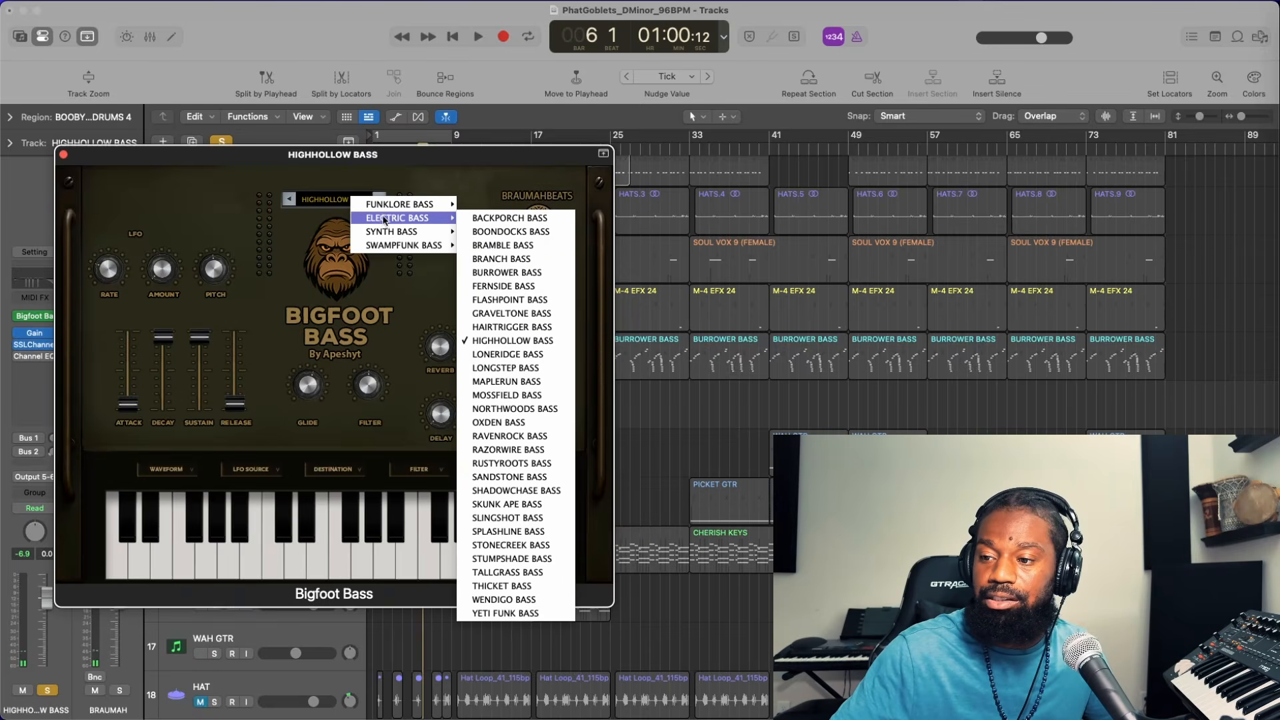
click(484, 395)
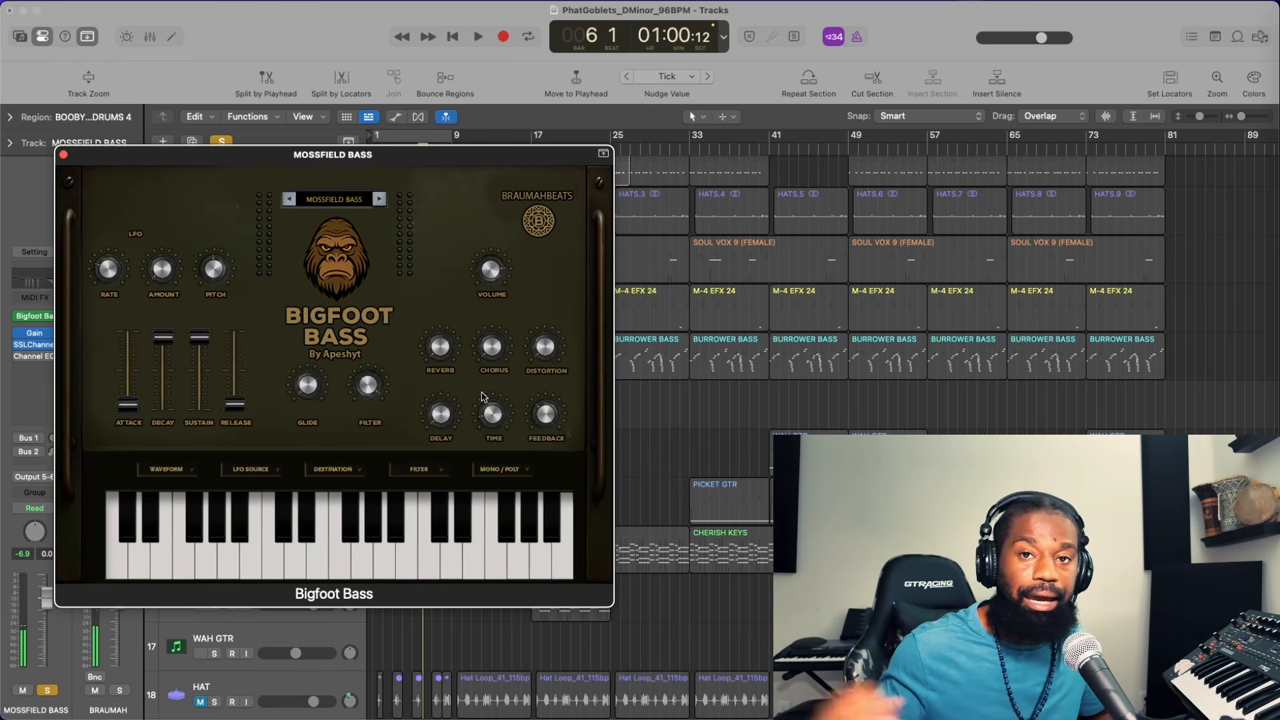
Load the ELECTRIC BASS preset FLASHPOINT BASS and turn off solo on its track
click(364, 199)
mouse_move(377, 210)
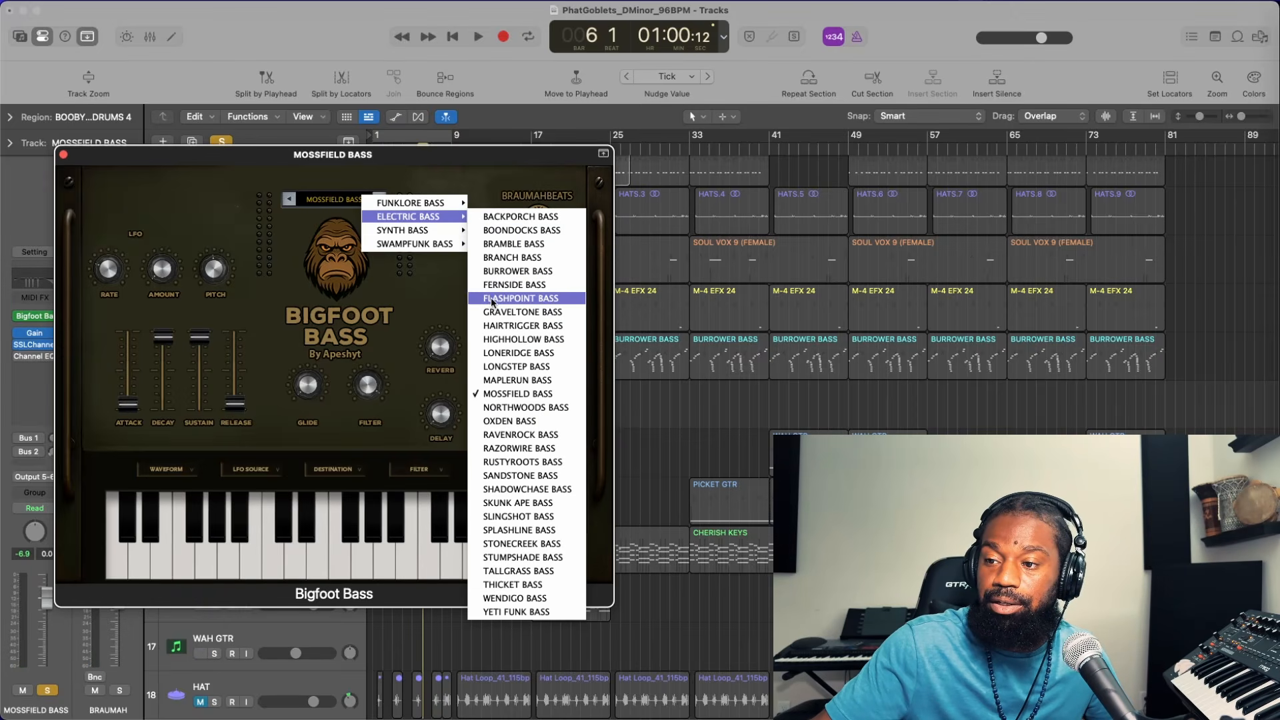
click(491, 297)
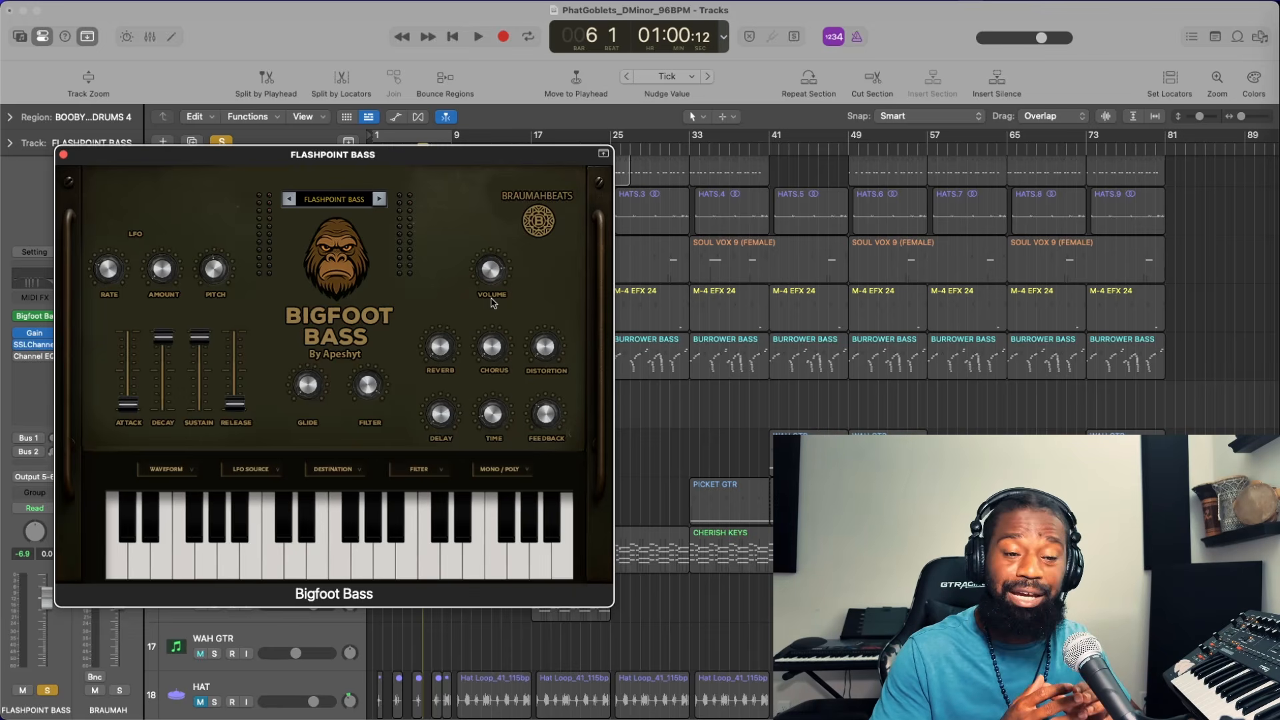
key(s)
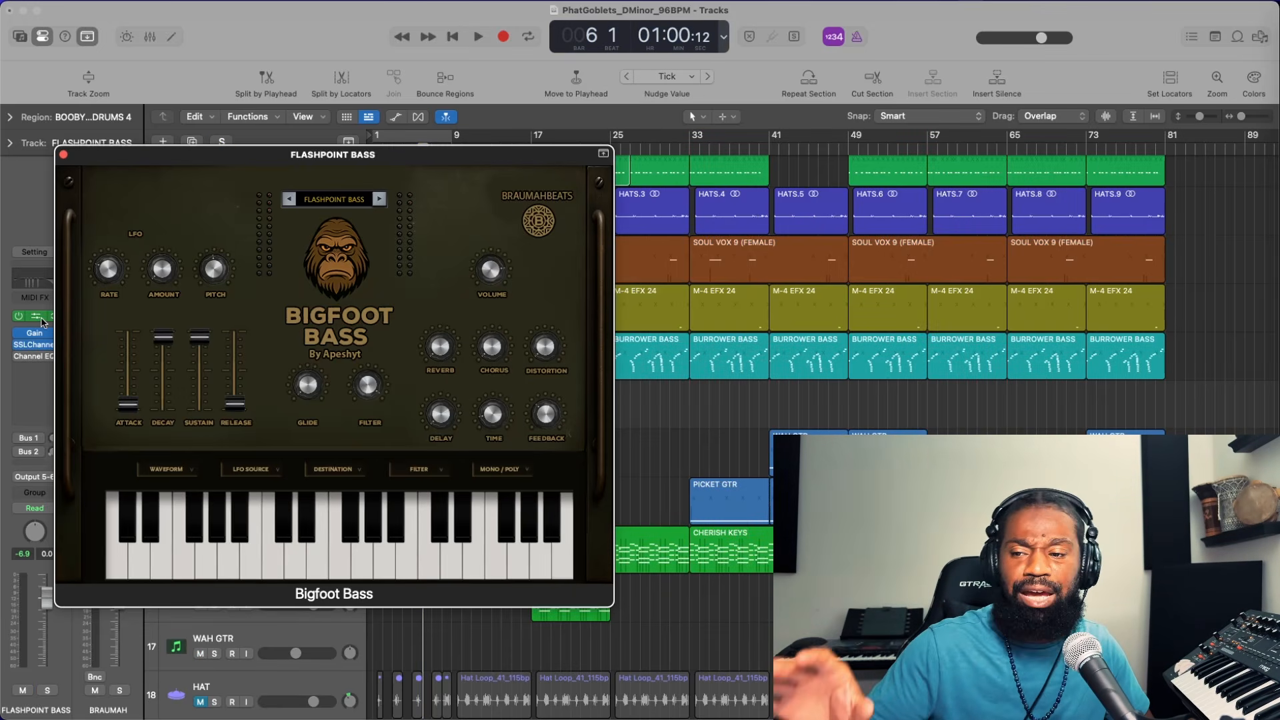